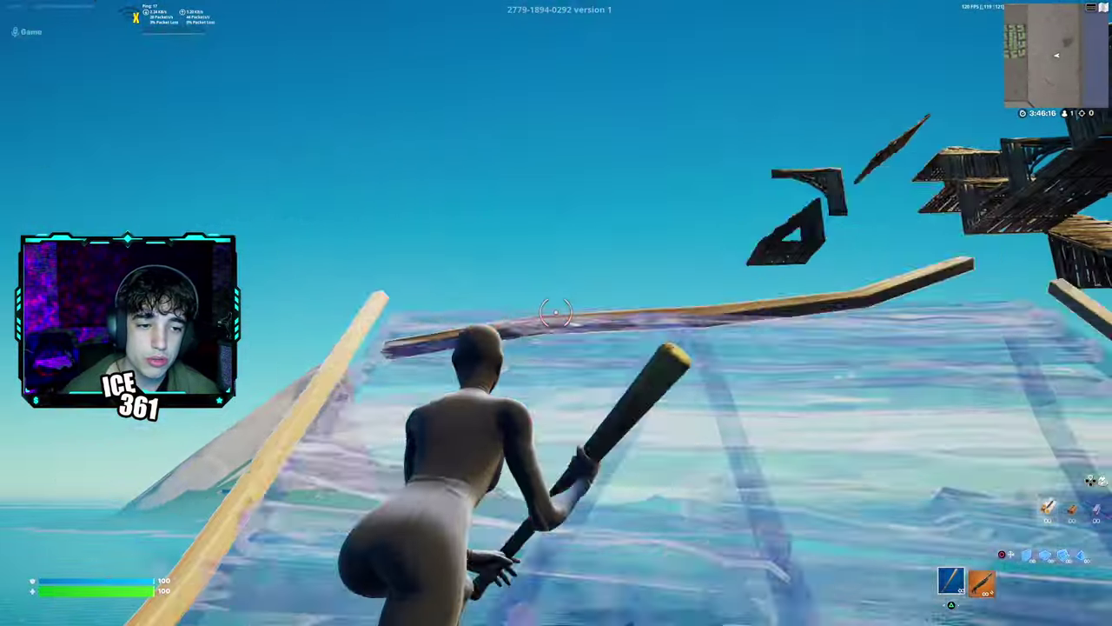
pyautogui.click(557, 313)
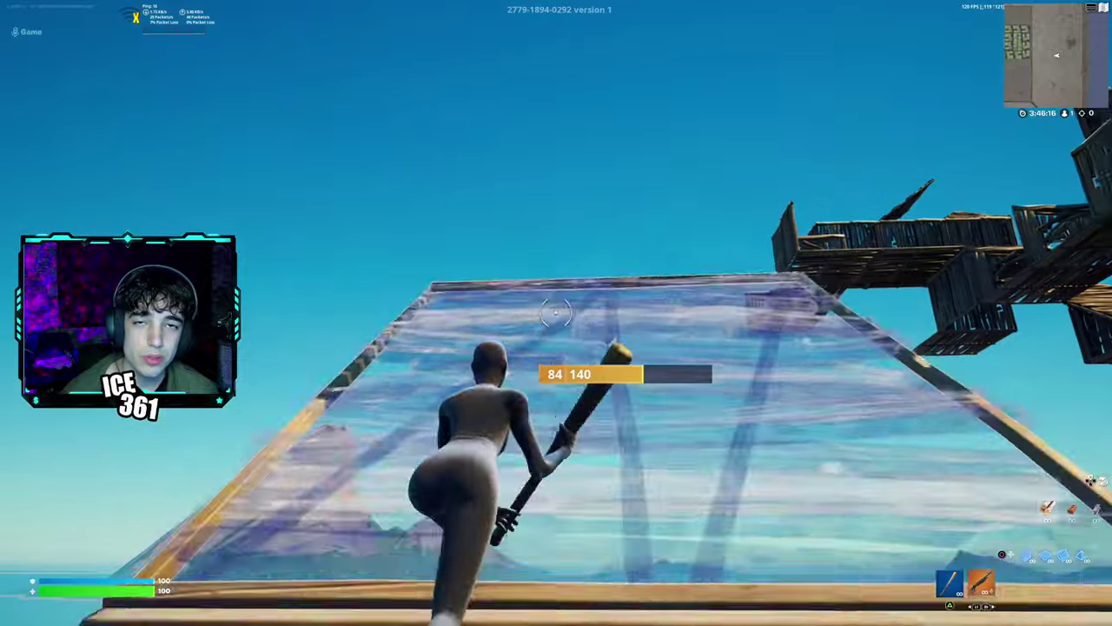
pyautogui.press('v')
pyautogui.press('g')
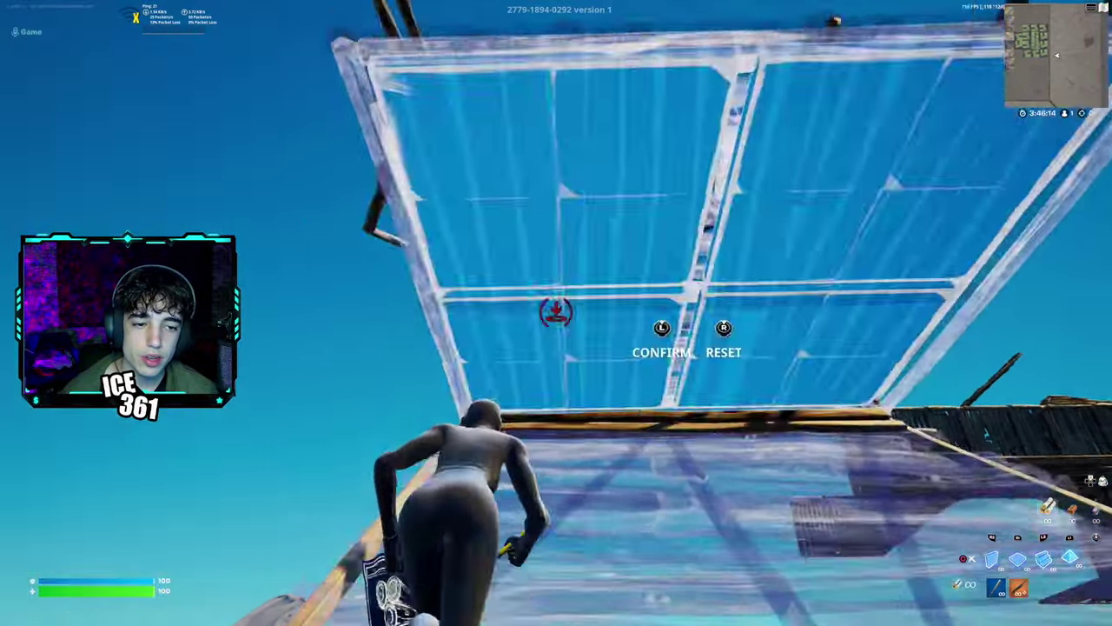
pyautogui.press('g')
pyautogui.press('v')
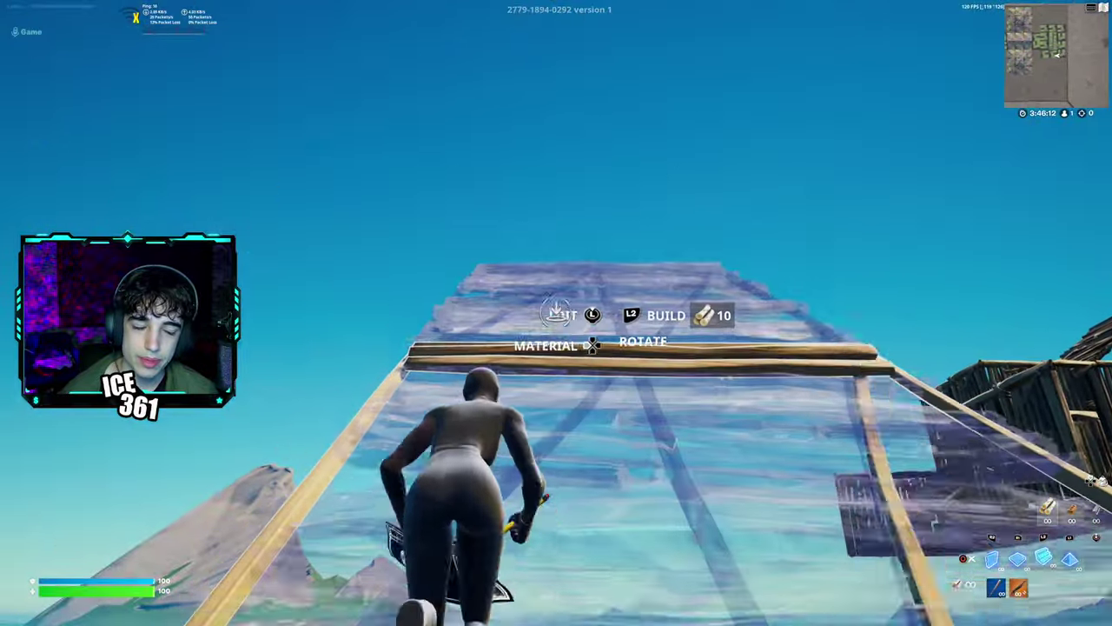
pyautogui.click(556, 313)
pyautogui.press('c')
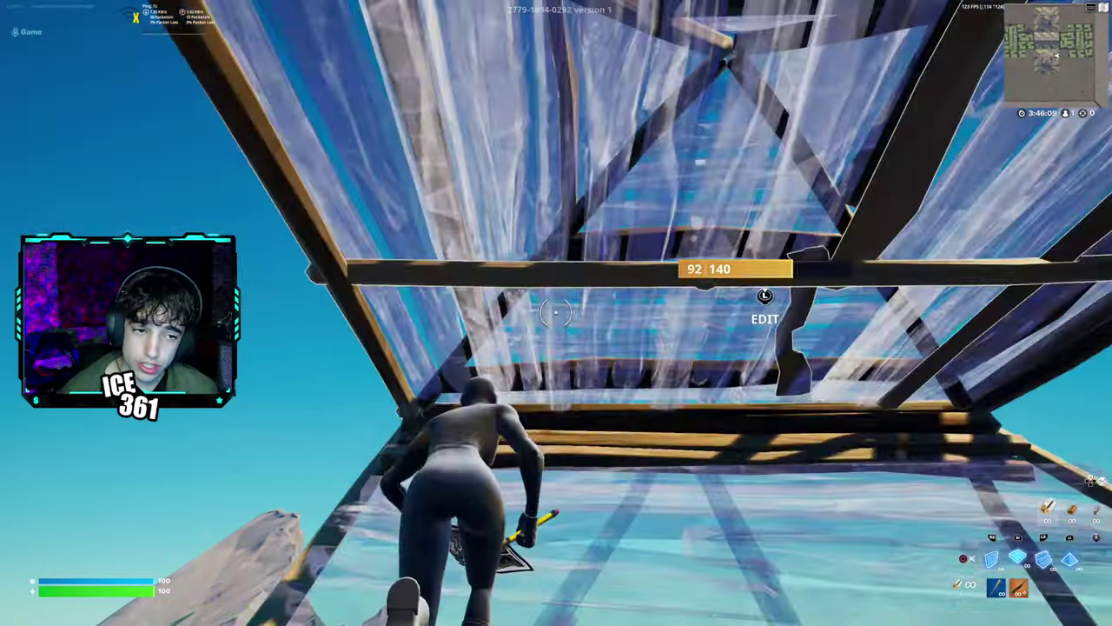
pyautogui.press('c')
pyautogui.click(557, 313)
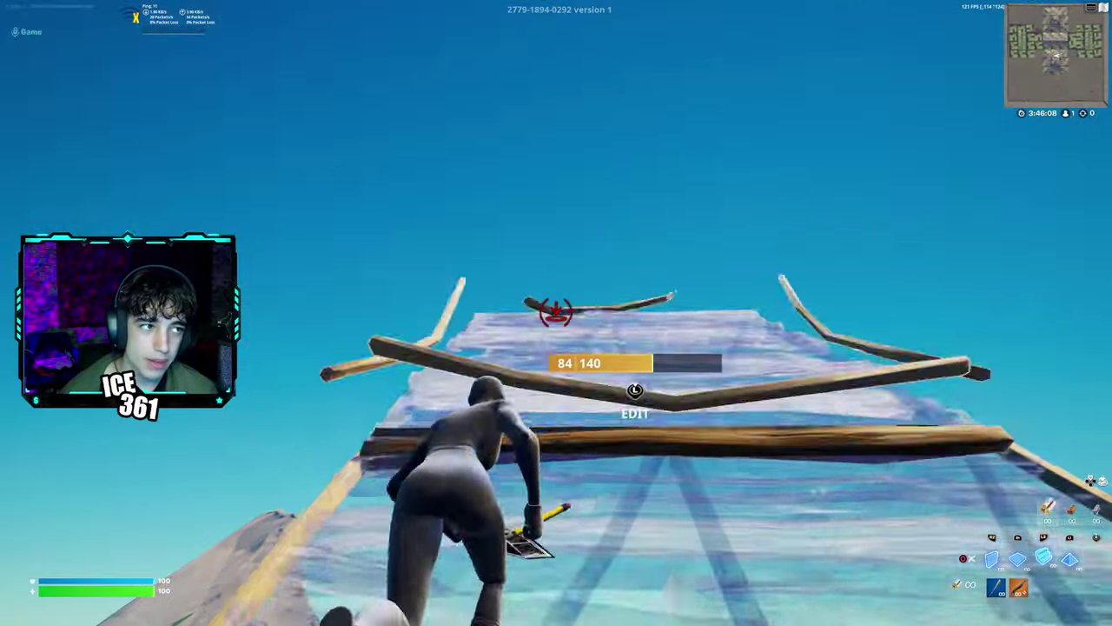
pyautogui.press('g')
pyautogui.press('g')
pyautogui.press('q')
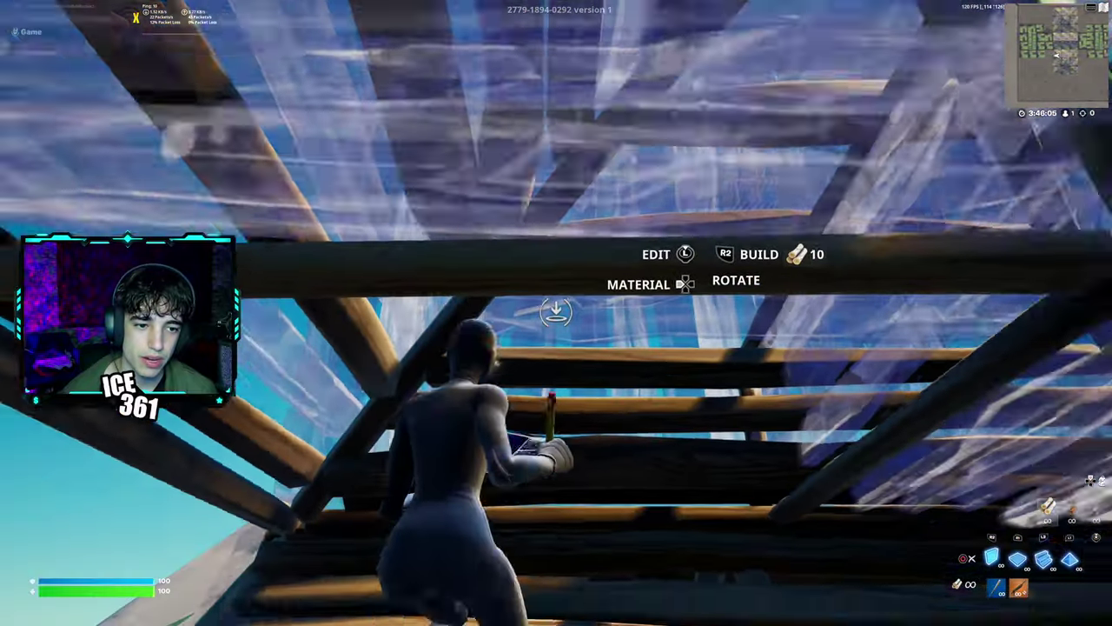
pyautogui.click(556, 313)
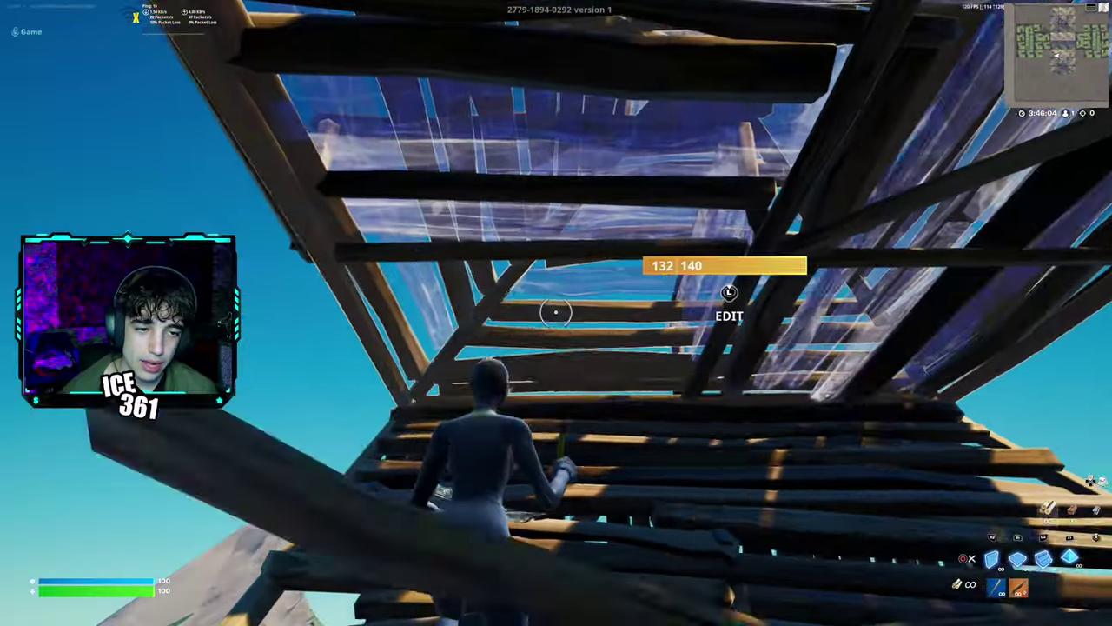
pyautogui.press('c')
pyautogui.click(556, 313)
pyautogui.click(557, 313)
pyautogui.click(556, 312)
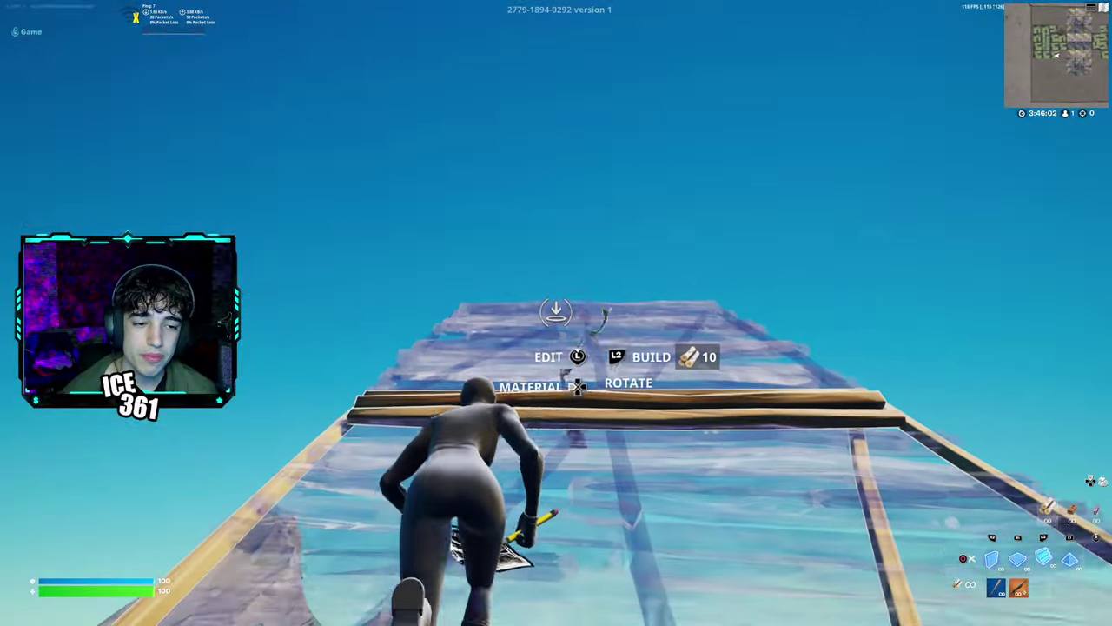
pyautogui.press('v')
pyautogui.click(556, 312)
pyautogui.press('g')
pyautogui.click(556, 313)
pyautogui.press('g')
pyautogui.press('c')
pyautogui.click(557, 313)
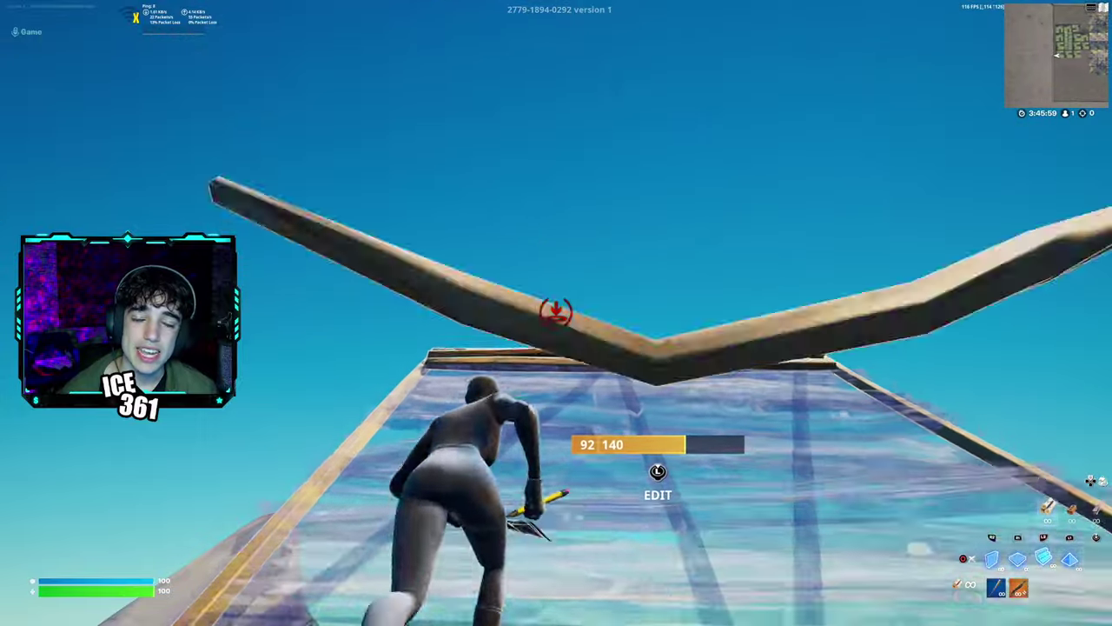
pyautogui.click(556, 312)
pyautogui.press('v')
pyautogui.click(556, 313)
pyautogui.press('g')
pyautogui.click(557, 313)
pyautogui.press('g')
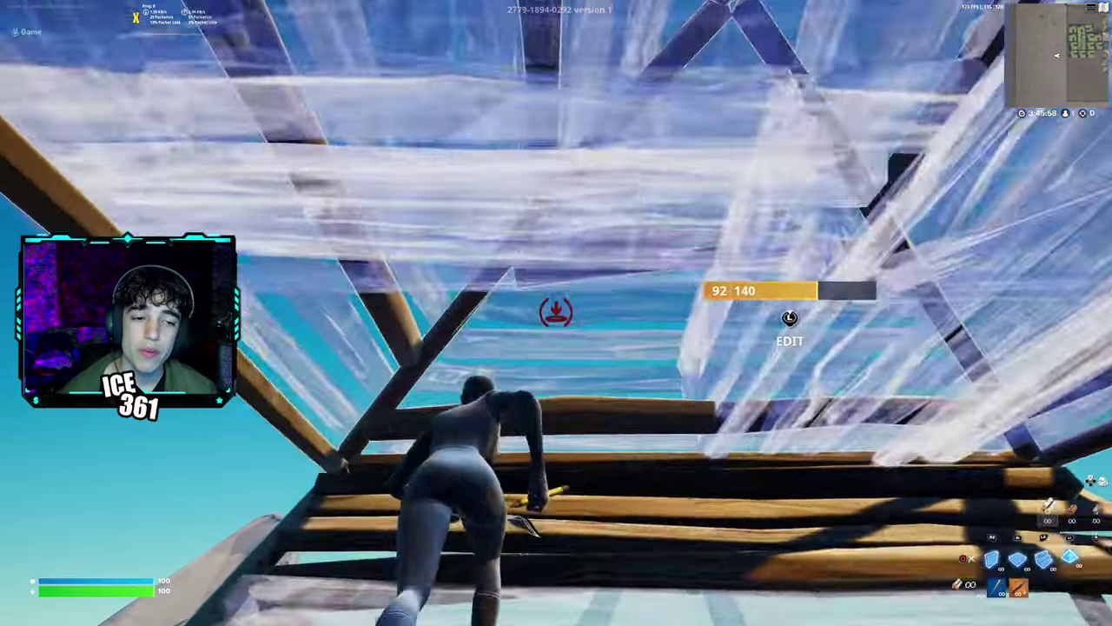
pyautogui.press('c')
pyautogui.click(556, 313)
pyautogui.press('v')
pyautogui.click(556, 313)
pyautogui.press('c')
pyautogui.click(557, 313)
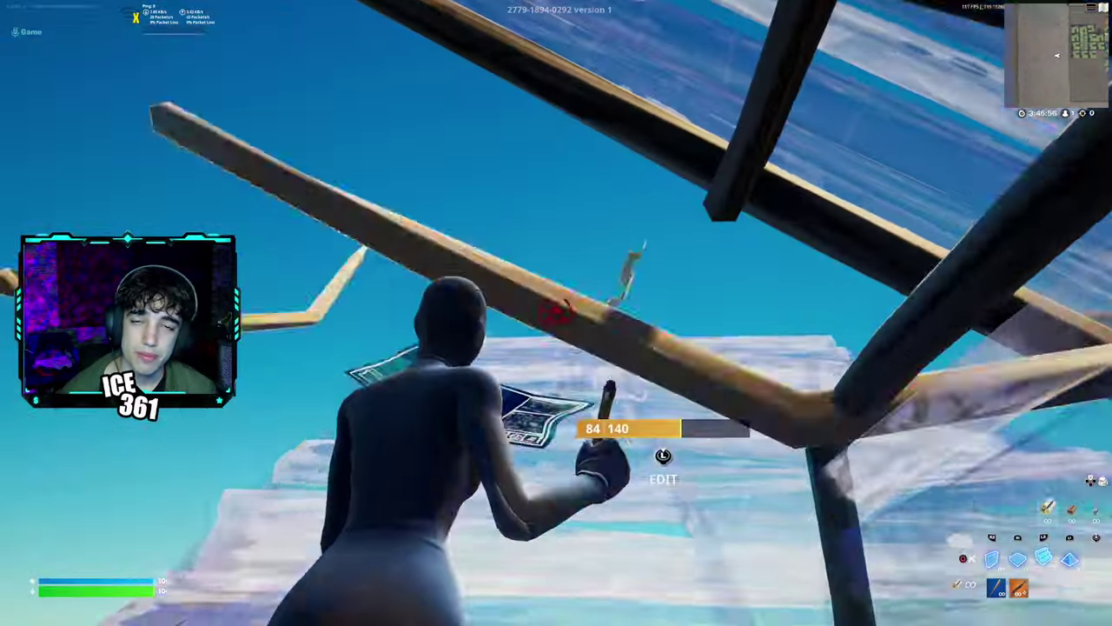
pyautogui.click(557, 312)
pyautogui.press('v')
pyautogui.click(557, 313)
pyautogui.press('g')
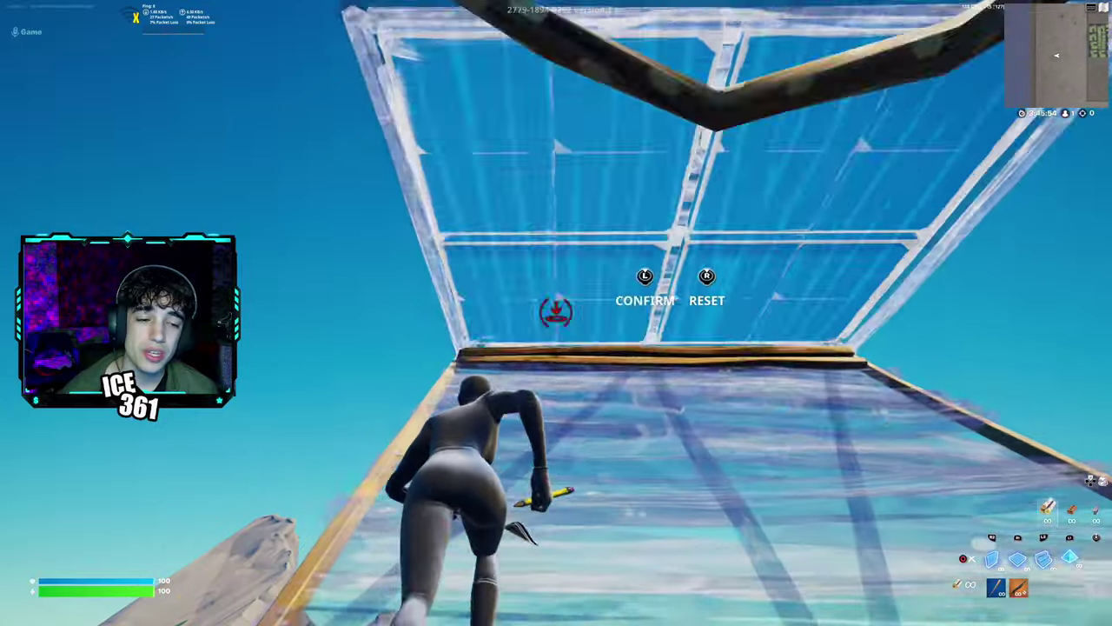
pyautogui.press('g')
pyautogui.press('c')
pyautogui.click(557, 313)
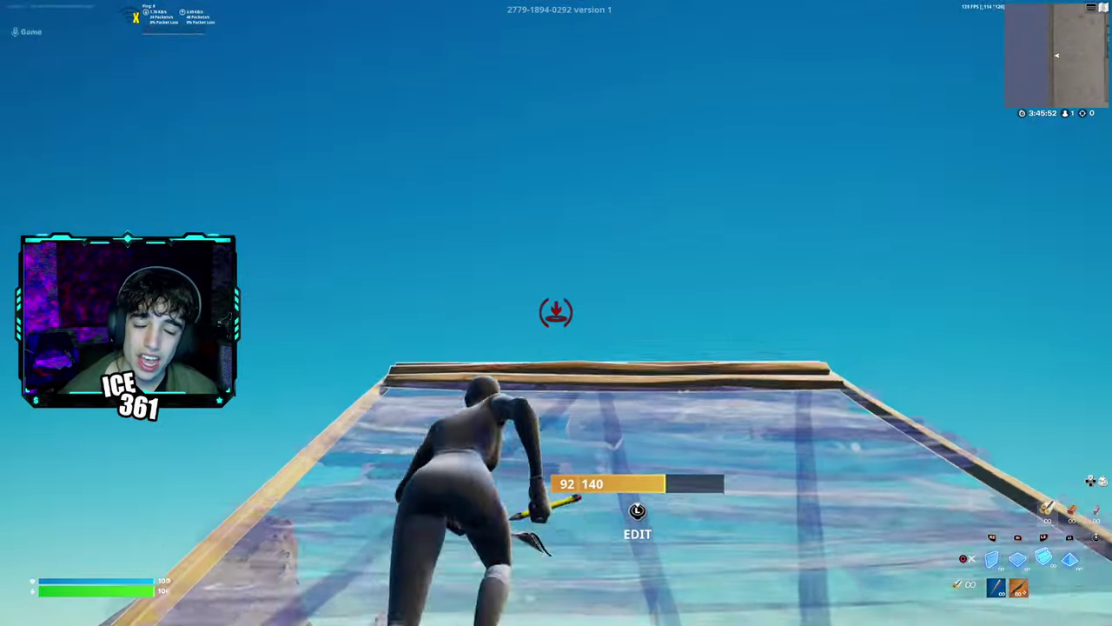
pyautogui.press('q')
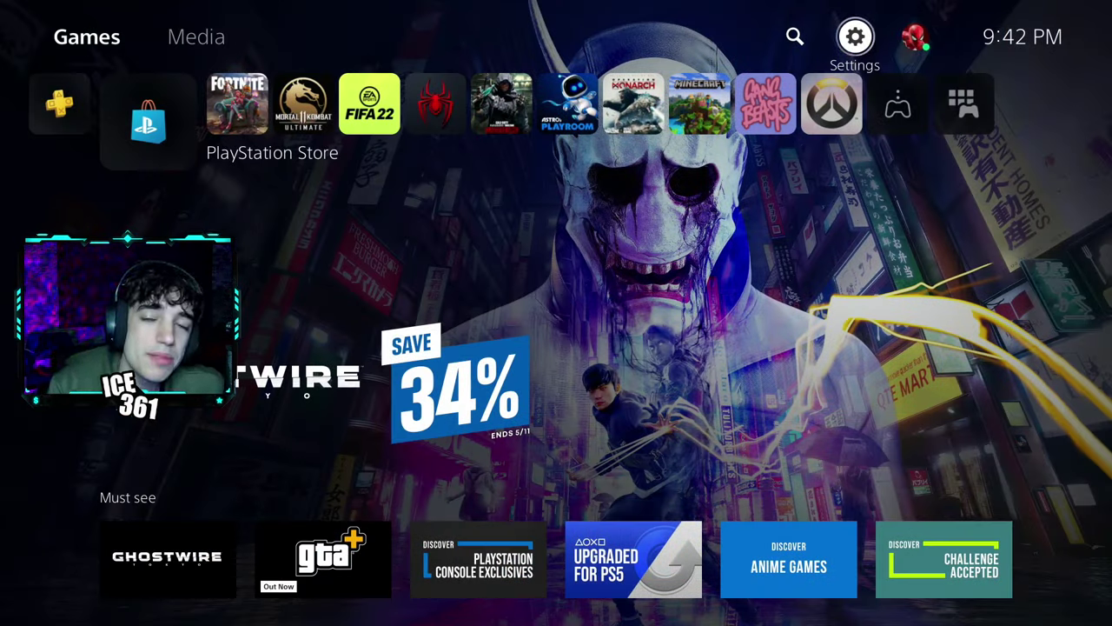
# Open the Screen and Video settings from the PlayStation 5 home screen.
pyautogui.press('Return')
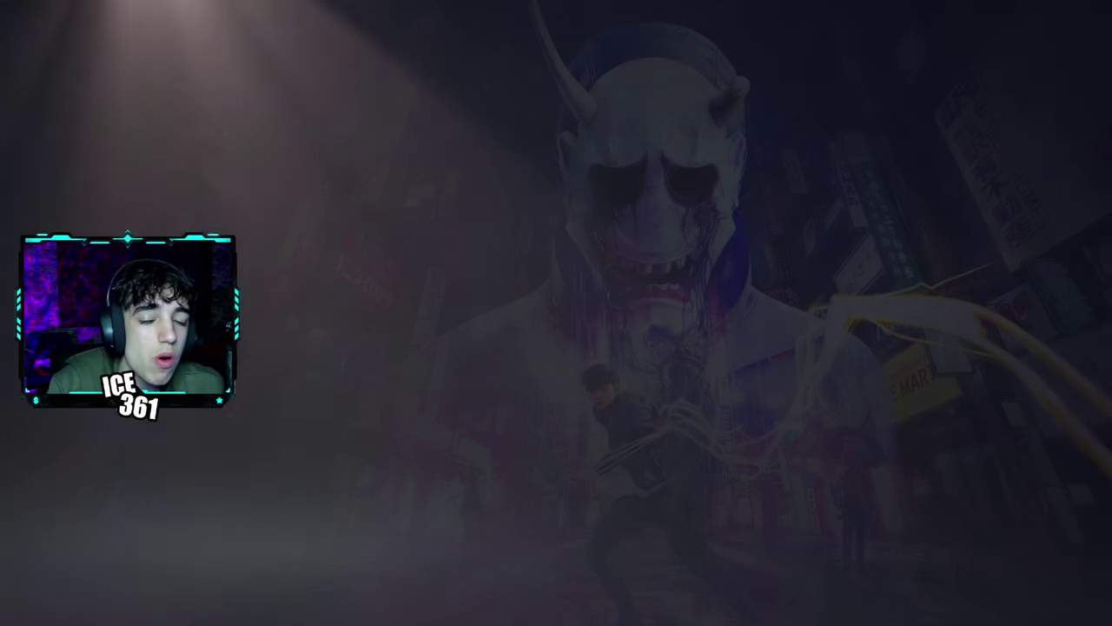
pyautogui.press('Down')
pyautogui.press('Down')
pyautogui.press('Down')
pyautogui.press('Down')
pyautogui.press('Down')
pyautogui.press('Down')
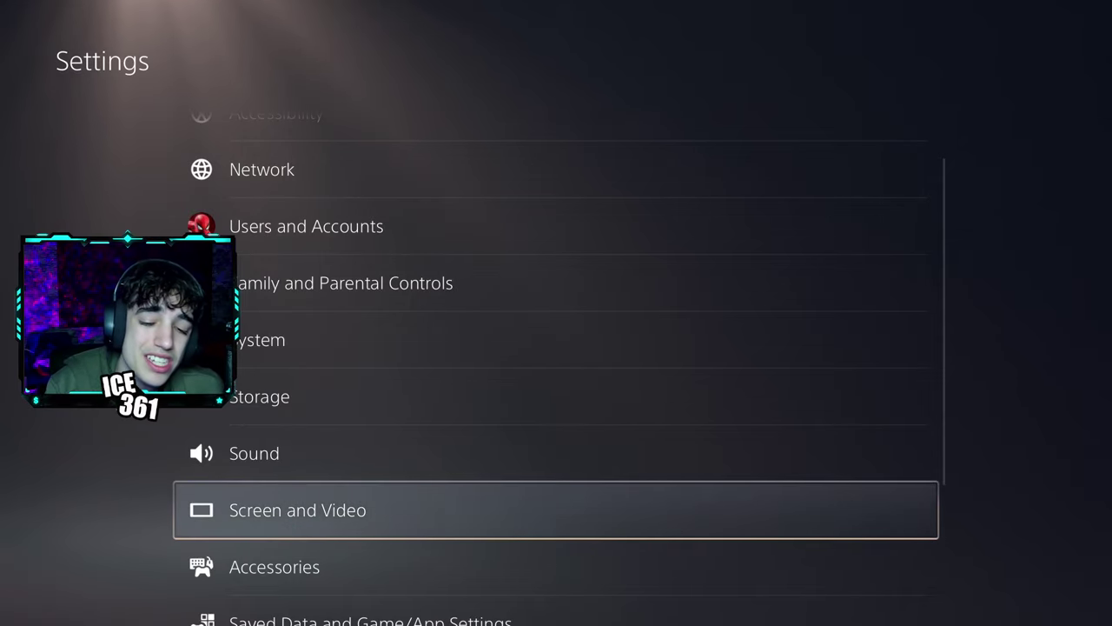
pyautogui.press('Return')
# Check the available Resolution options under Video Output, keeping 1080p selected.
pyautogui.press('Right')
pyautogui.press('Down')
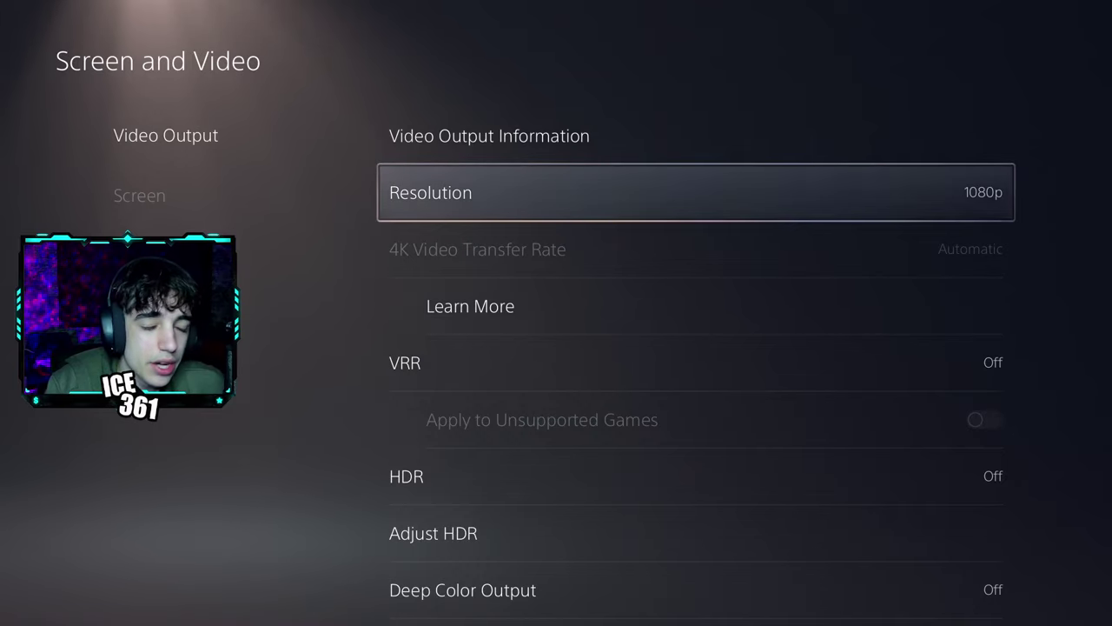
pyautogui.press('Return')
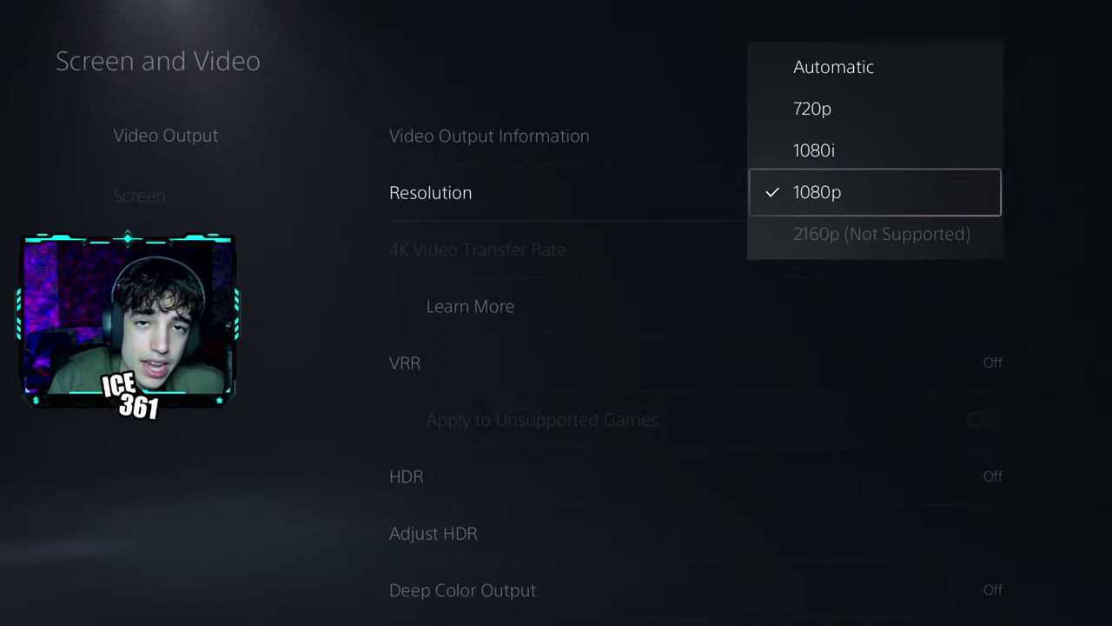
pyautogui.press('Escape')
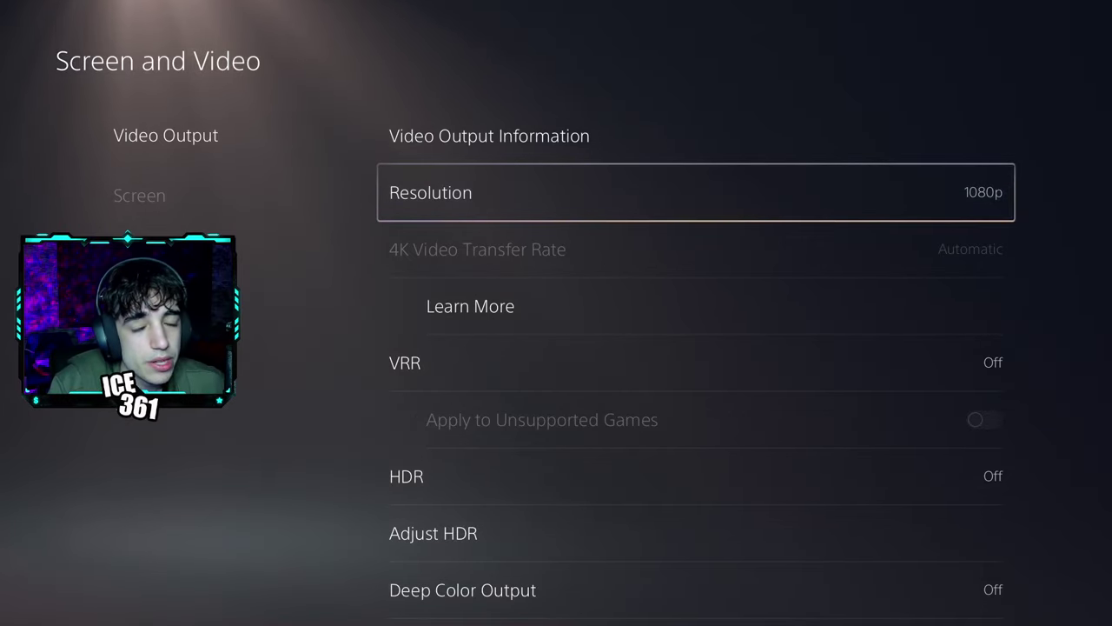
# Review the VRR, HDR and colour output settings and check the Enable 120 Hz Output options, keeping Automatic.
pyautogui.press('Down')
pyautogui.press('Down')
pyautogui.press('Down')
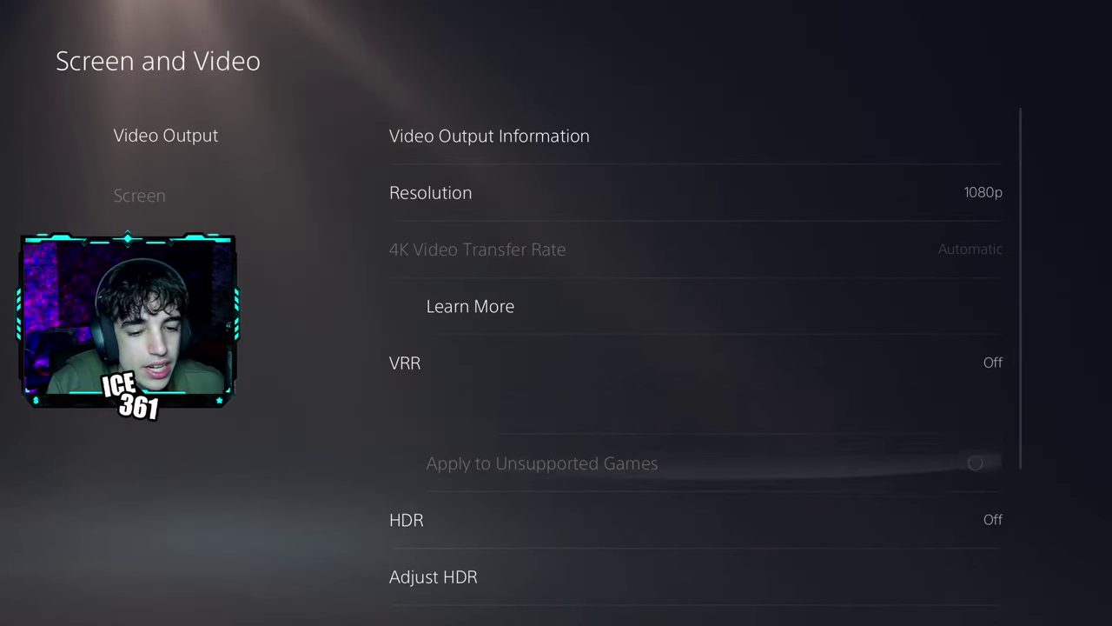
pyautogui.press('Down')
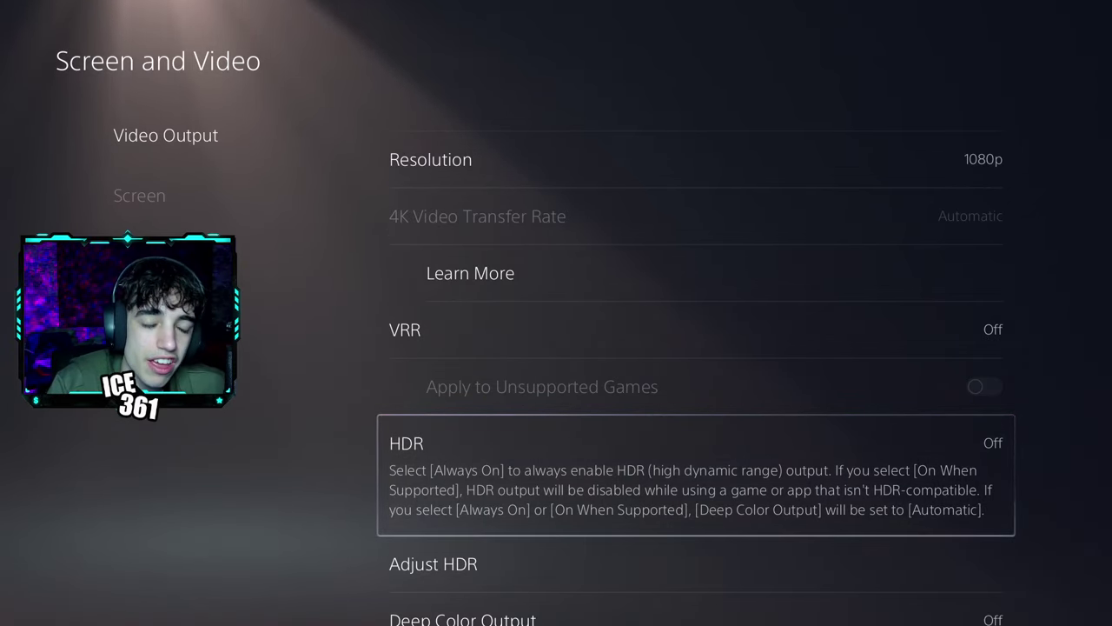
pyautogui.press('Down')
pyautogui.press('Down')
pyautogui.press('Down')
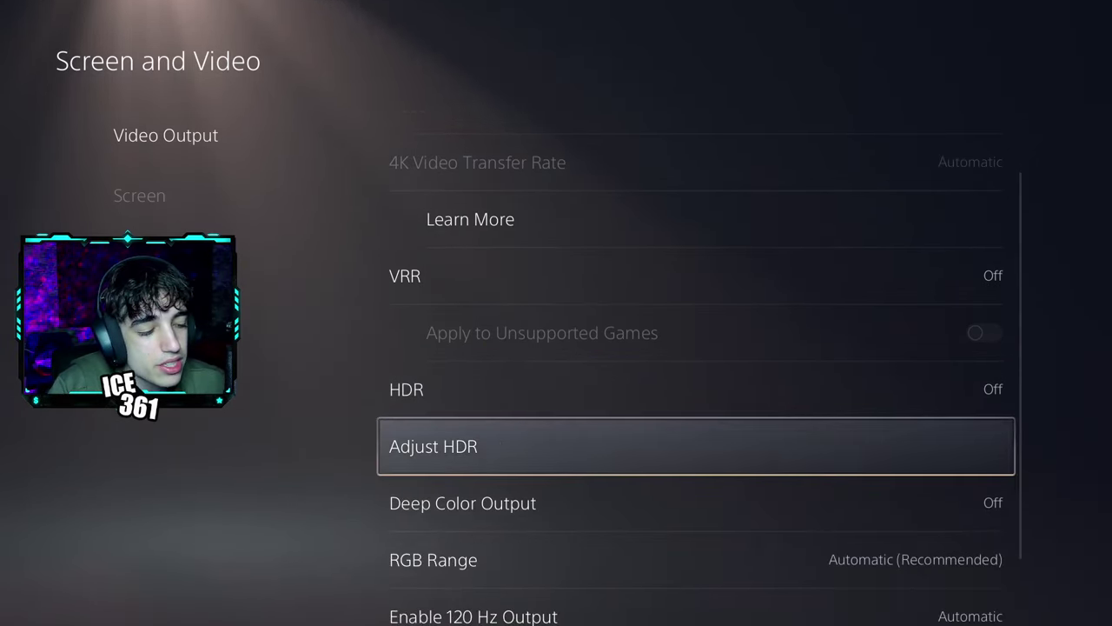
pyautogui.press('Down')
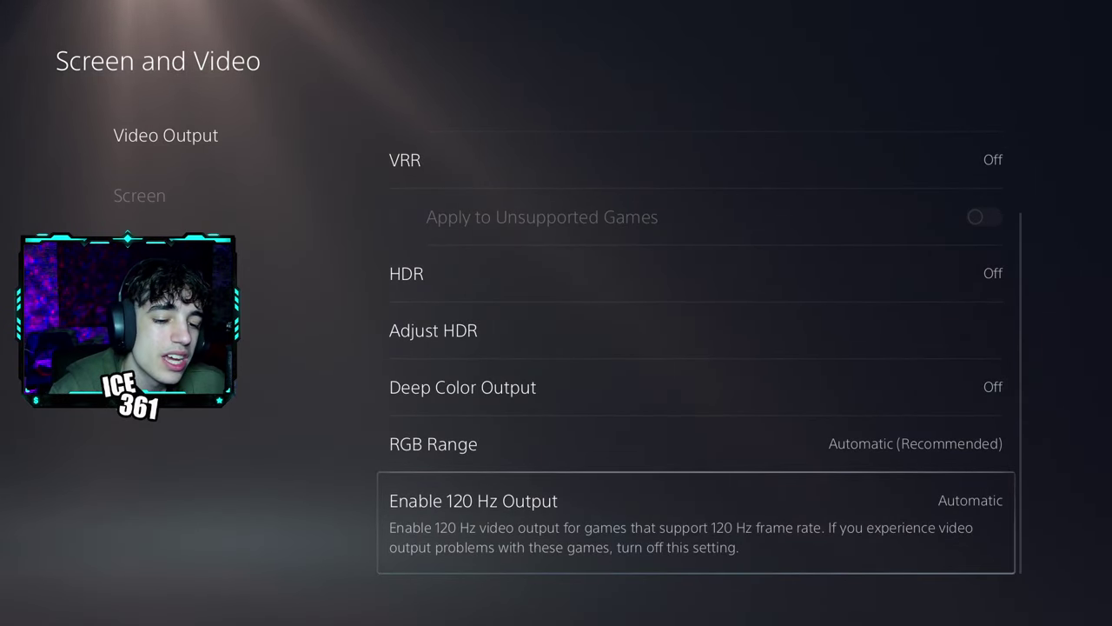
pyautogui.press('Return')
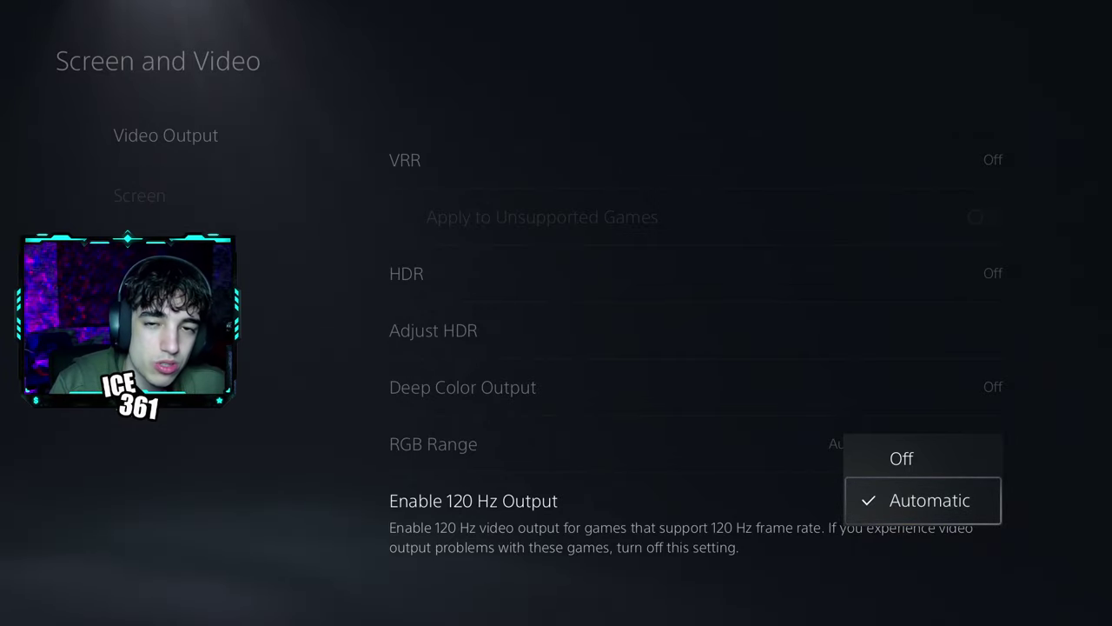
pyautogui.press('Escape')
# Leave Screen and Video and open the Controllers section of the Accessories settings.
pyautogui.press('Escape')
pyautogui.press('Escape')
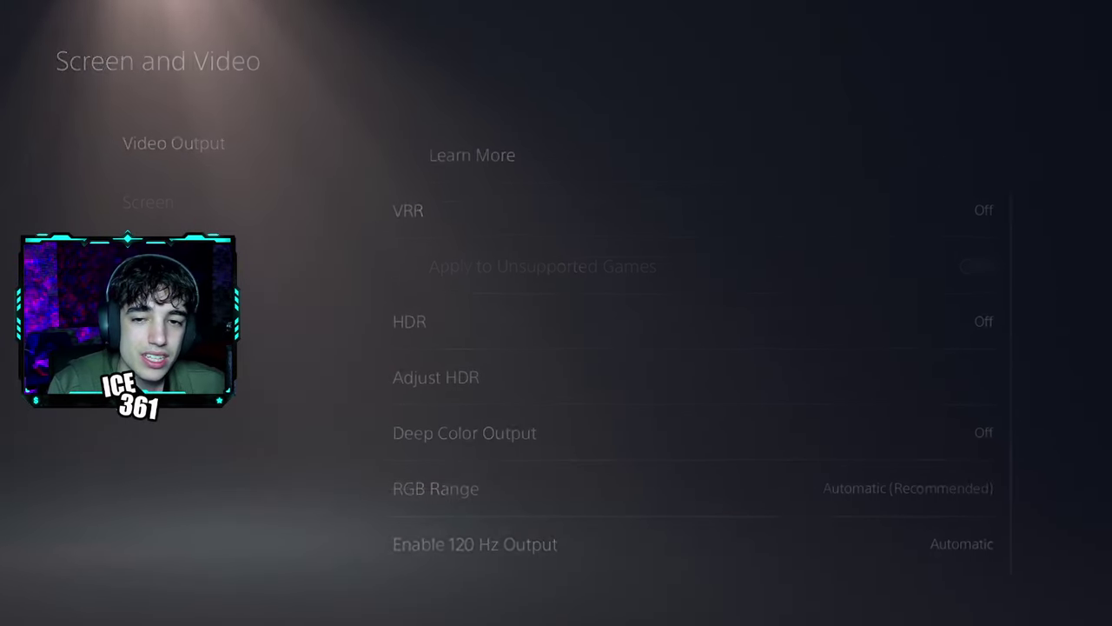
pyautogui.press('Down')
pyautogui.press('Return')
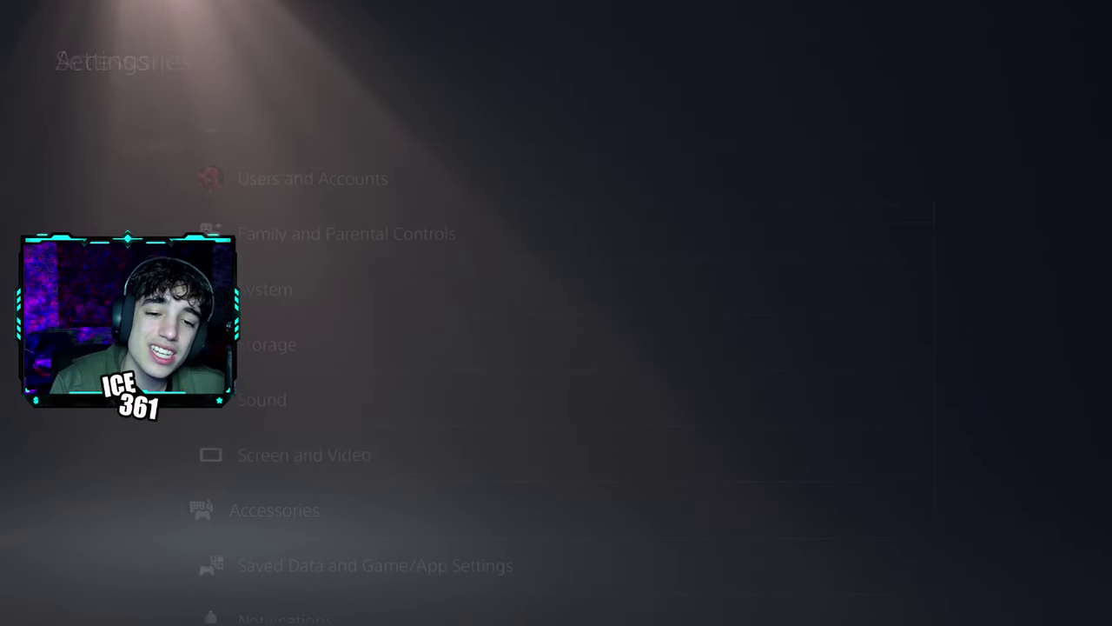
pyautogui.press('Down')
pyautogui.press('Right')
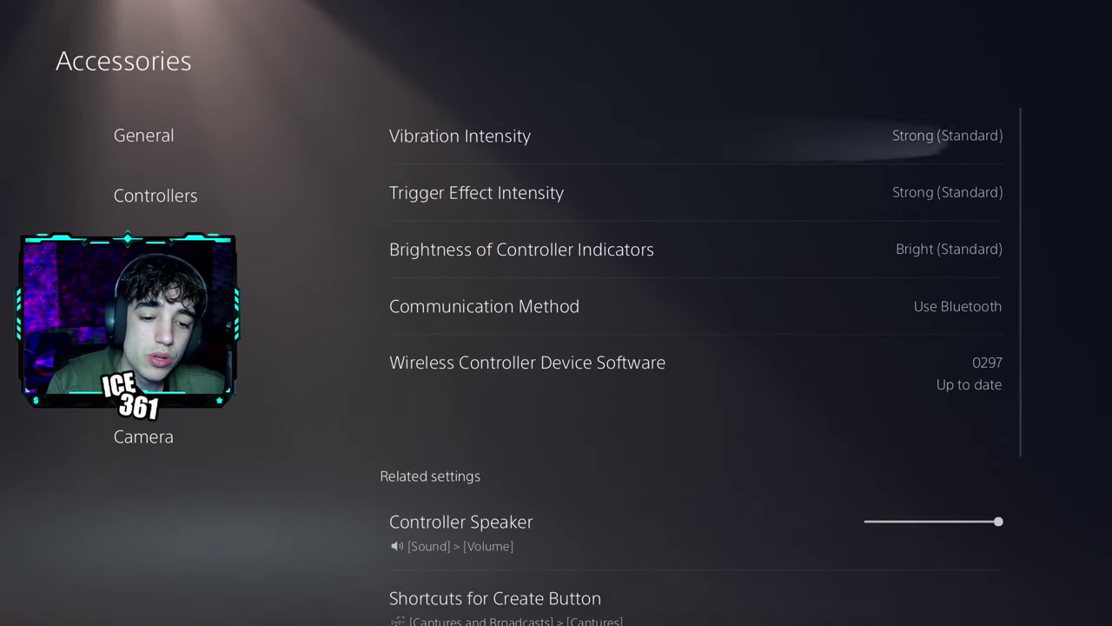
# Open Game Presets from the related settings of the Controllers section.
pyautogui.press('Down')
pyautogui.press('Down')
pyautogui.press('Down')
pyautogui.press('Down')
pyautogui.press('Down')
pyautogui.press('Down')
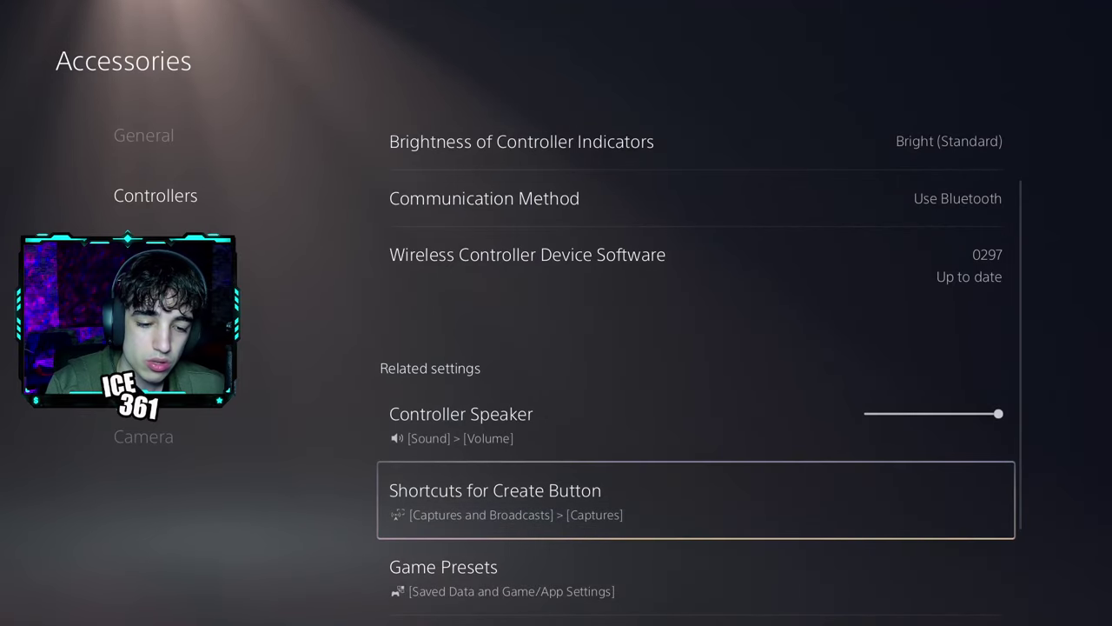
pyautogui.press('Down')
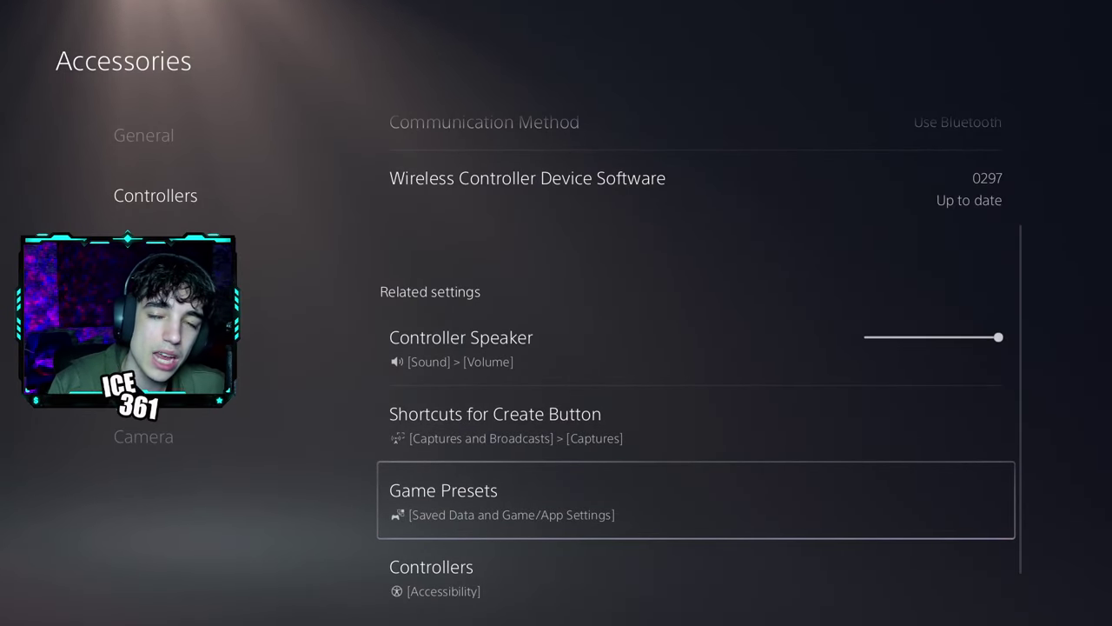
pyautogui.press('Return')
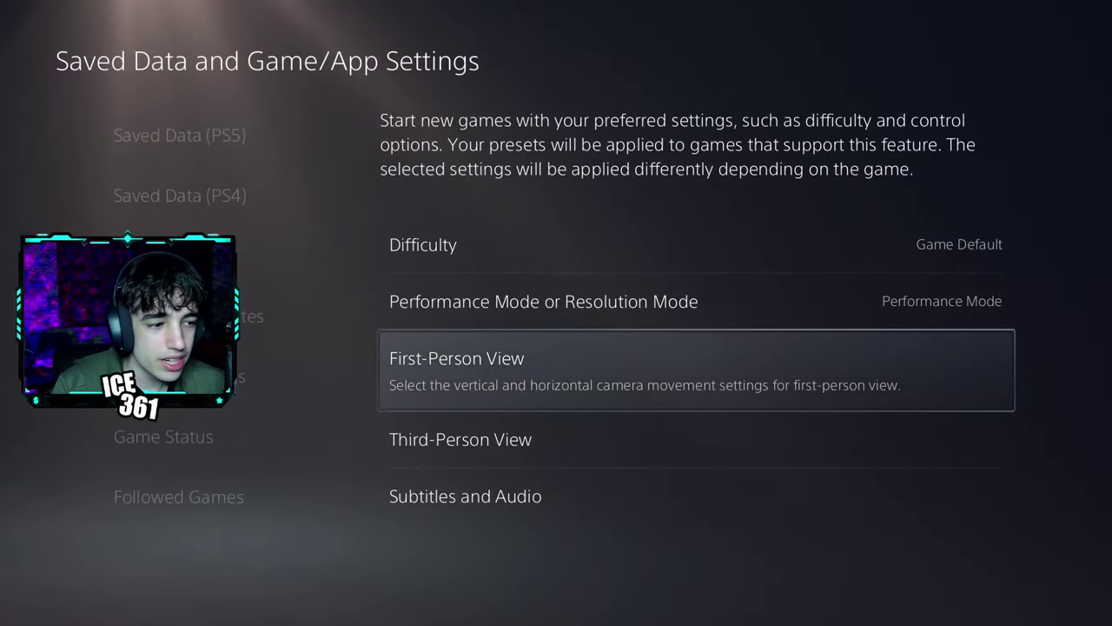
# Compare the Performance Mode and Resolution Mode options of the performance preset, ending on Performance Mode.
pyautogui.press('Up')
pyautogui.press('Return')
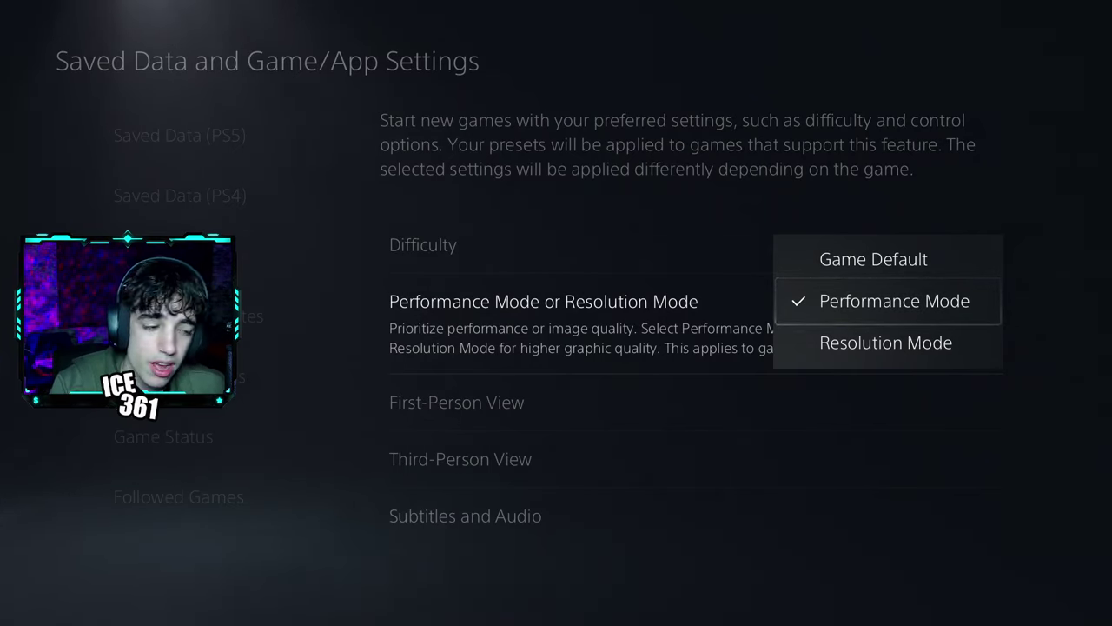
pyautogui.press('Down')
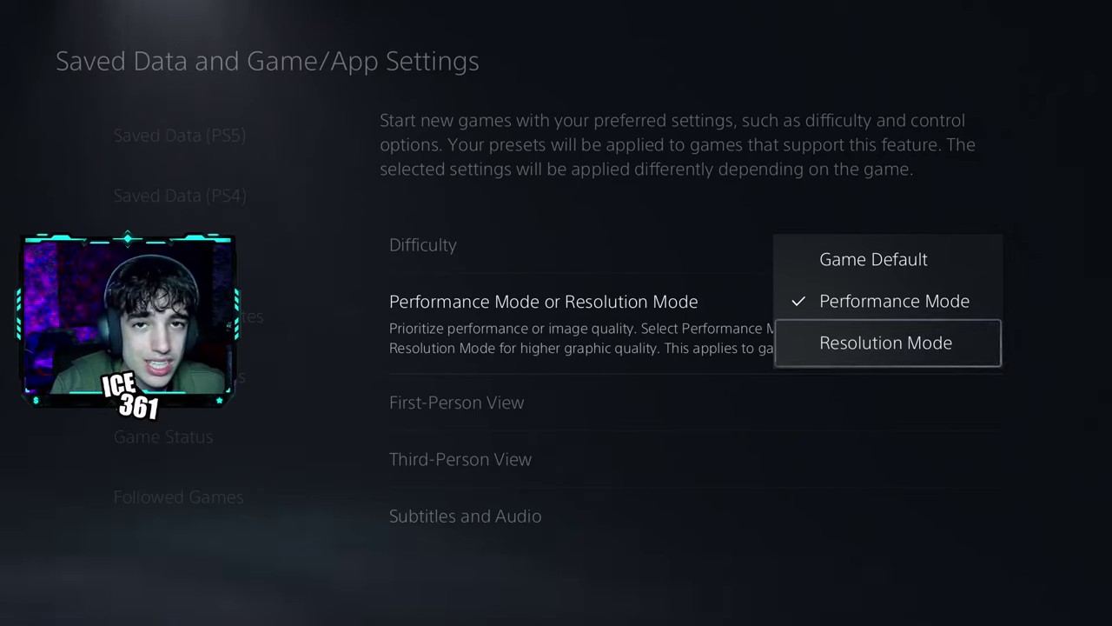
pyautogui.press('Up')
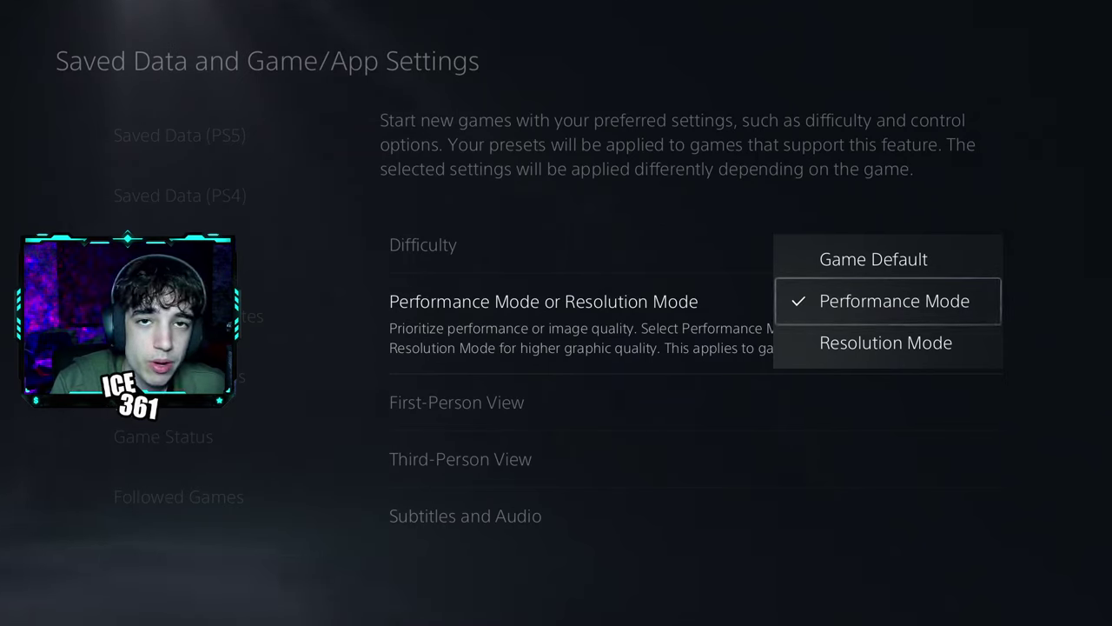
pyautogui.press('Down')
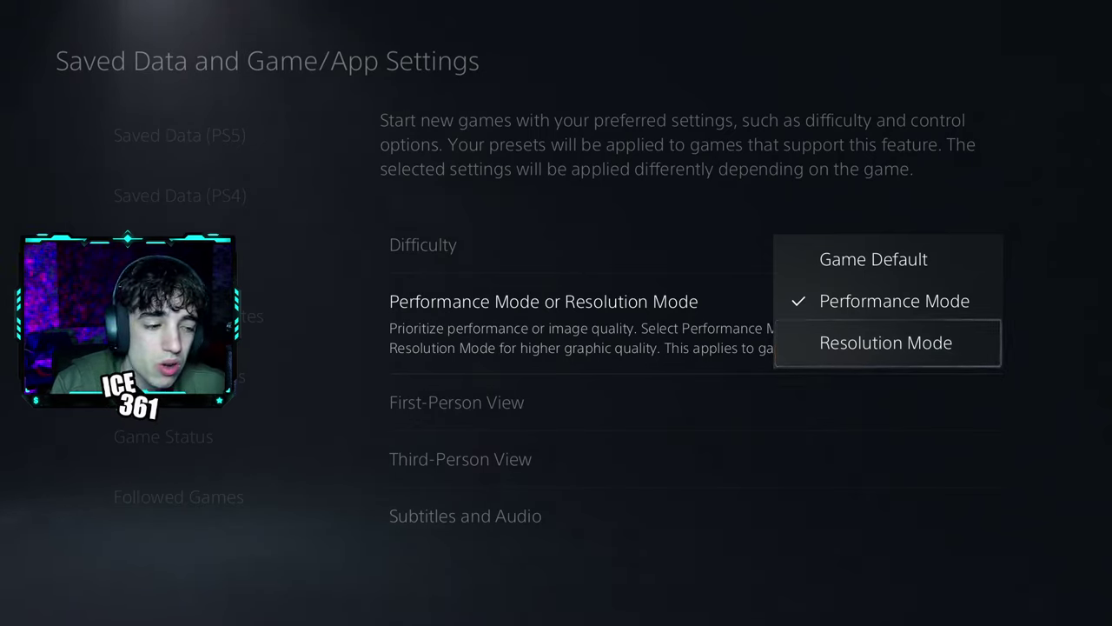
pyautogui.press('Up')
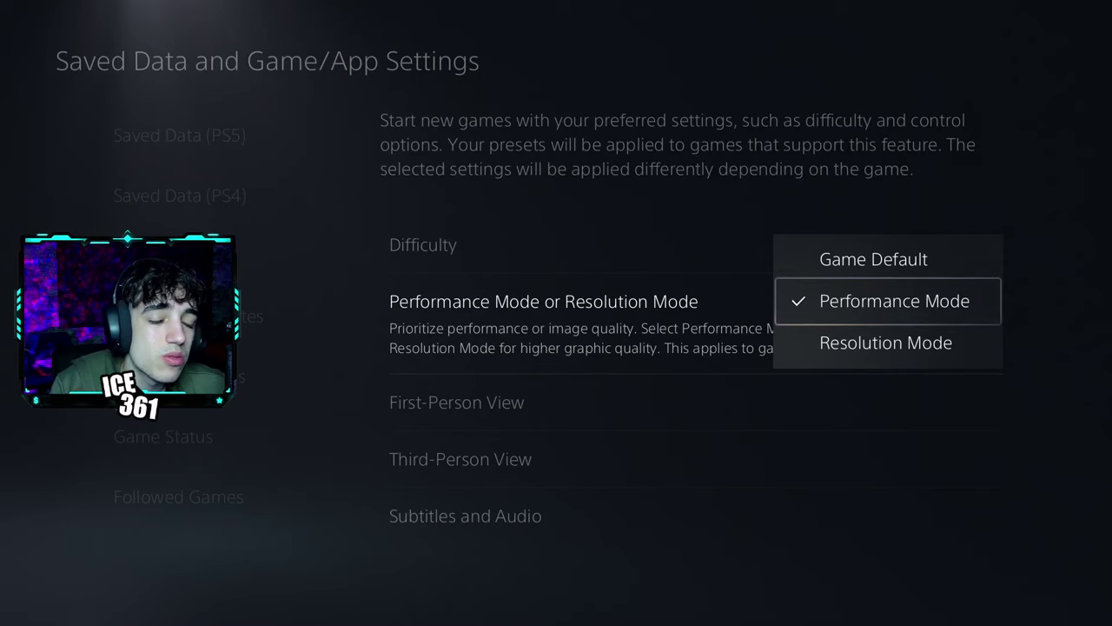